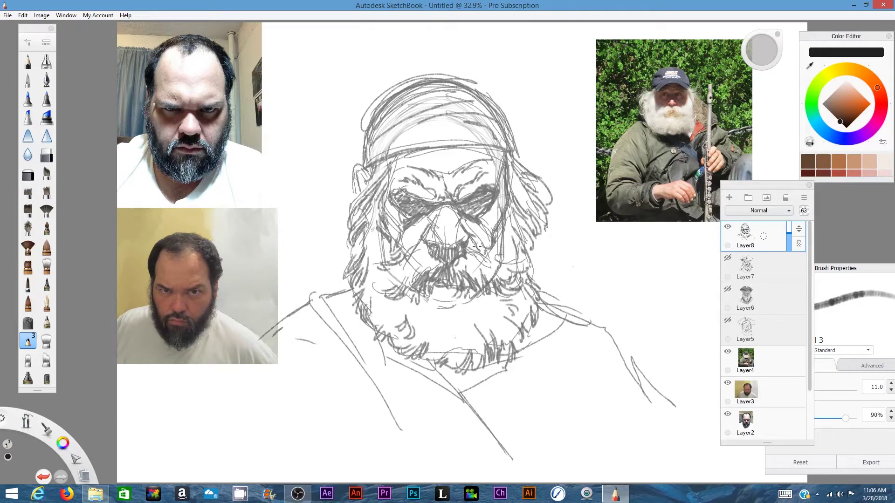
Step: Shade the diagonal chest strap and the neck area below the beard in dark grey with an 18.8 brush
left_click_drag(764, 50, 857, 68)
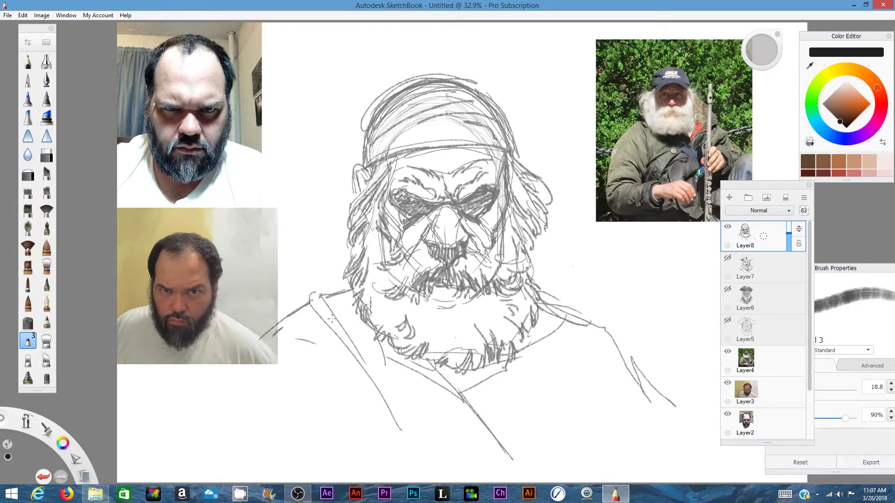
mouse_move(332, 318)
left_mouse_down()
mouse_move(352, 294)
mouse_move(329, 300)
mouse_move(382, 346)
mouse_move(395, 380)
mouse_move(390, 395)
mouse_move(372, 341)
mouse_move(425, 370)
mouse_move(437, 365)
mouse_move(448, 441)
mouse_move(412, 432)
mouse_move(395, 372)
mouse_move(473, 453)
mouse_move(478, 438)
mouse_move(426, 367)
mouse_move(406, 372)
mouse_move(366, 344)
mouse_move(414, 446)
mouse_move(408, 407)
left_mouse_up()
mouse_move(445, 363)
left_mouse_down()
mouse_move(460, 396)
mouse_move(461, 371)
mouse_move(475, 378)
mouse_move(476, 366)
mouse_move(475, 393)
mouse_move(508, 362)
mouse_move(501, 354)
mouse_move(519, 346)
mouse_move(467, 387)
mouse_move(479, 368)
mouse_move(467, 377)
mouse_move(467, 402)
mouse_move(522, 344)
mouse_move(530, 319)
left_mouse_up()
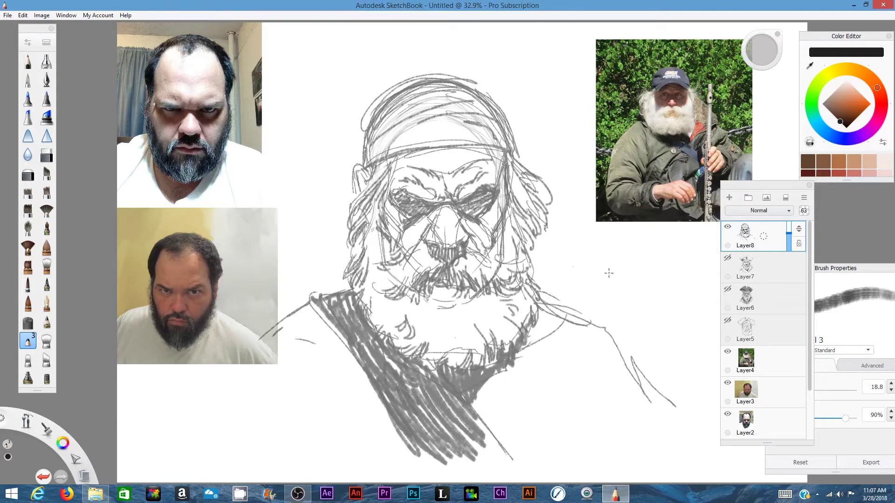
Step: Choose a light grey and block in the shirt stripes across both shoulders and the chest
left_click(834, 93)
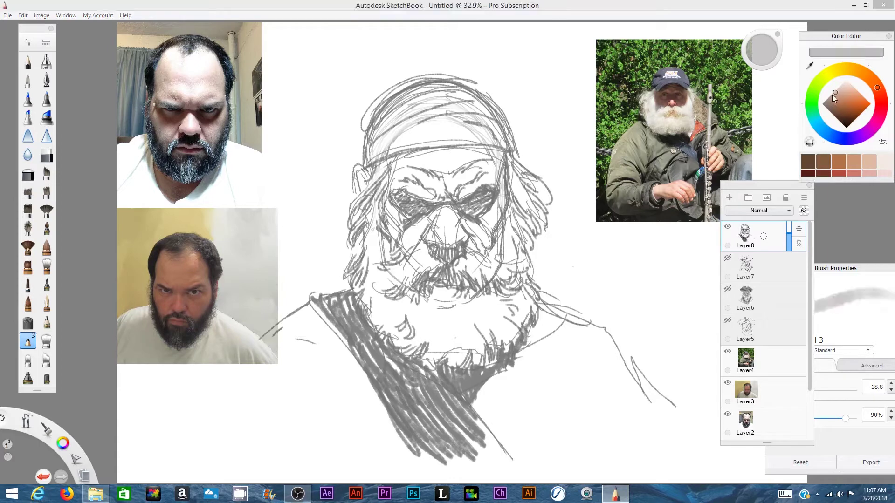
mouse_move(535, 340)
left_mouse_down()
mouse_move(603, 324)
mouse_move(608, 344)
mouse_move(508, 365)
mouse_move(517, 349)
mouse_move(534, 363)
mouse_move(559, 335)
mouse_move(590, 329)
mouse_move(603, 343)
mouse_move(587, 350)
mouse_move(623, 359)
mouse_move(503, 397)
mouse_move(631, 375)
mouse_move(495, 398)
mouse_move(578, 378)
mouse_move(540, 384)
mouse_move(629, 376)
mouse_move(492, 401)
left_mouse_up()
mouse_move(300, 333)
left_mouse_down()
mouse_move(329, 336)
mouse_move(279, 322)
mouse_move(334, 364)
mouse_move(341, 338)
mouse_move(355, 364)
mouse_move(263, 372)
mouse_move(303, 410)
mouse_move(334, 417)
mouse_move(353, 392)
mouse_move(385, 422)
left_mouse_up()
mouse_move(567, 397)
left_mouse_down()
mouse_move(603, 395)
mouse_move(482, 396)
mouse_move(515, 421)
mouse_move(544, 414)
mouse_move(572, 380)
mouse_move(624, 389)
left_mouse_up()
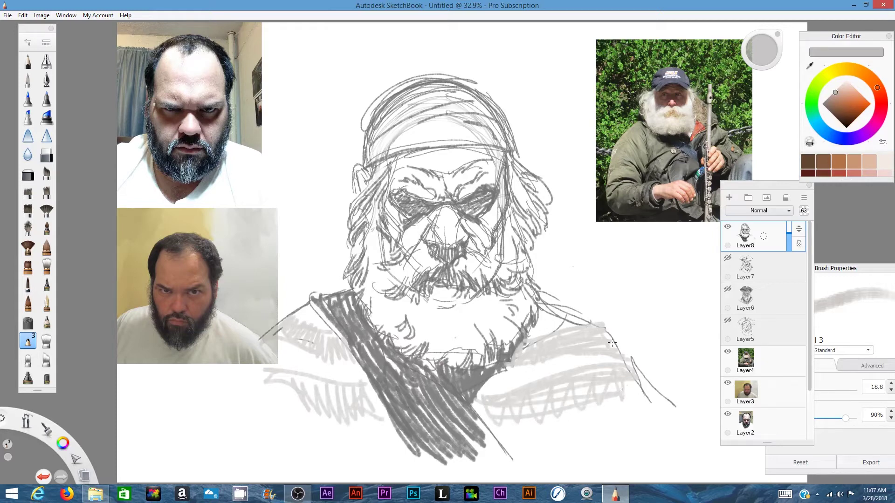
mouse_move(562, 317)
left_mouse_down()
mouse_move(543, 310)
mouse_move(552, 314)
left_mouse_up()
Step: Add a new layer above the sketch, and lightly erase the bandana and hair lines on Layer8 with a 23.8 eraser
left_click_drag(762, 238, 770, 219)
left_click(779, 264)
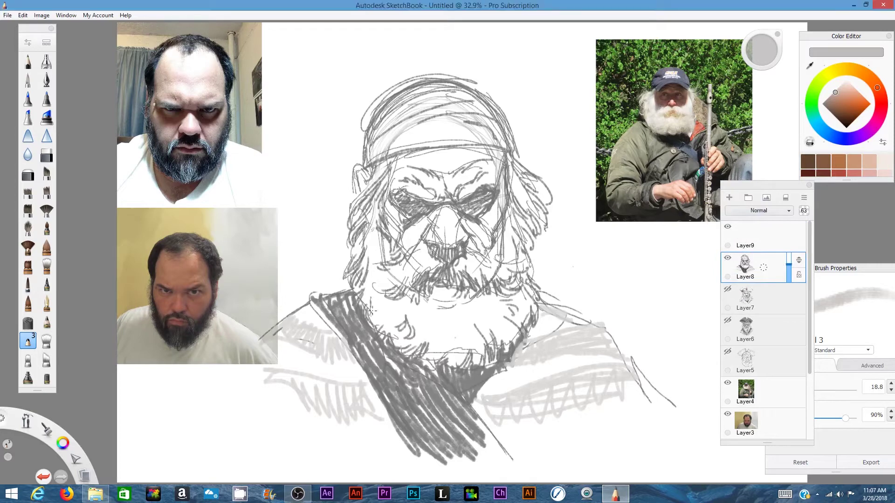
key("e")
key("bracketleft")
key("bracketleft")
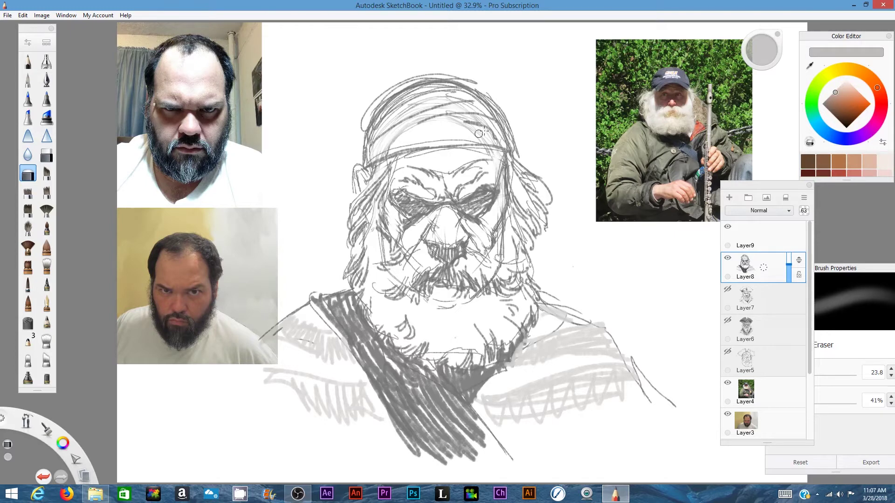
mouse_move(431, 97)
left_mouse_down()
mouse_move(401, 112)
mouse_move(393, 104)
mouse_move(436, 84)
mouse_move(371, 107)
mouse_move(476, 79)
mouse_move(447, 89)
mouse_move(500, 102)
left_mouse_up()
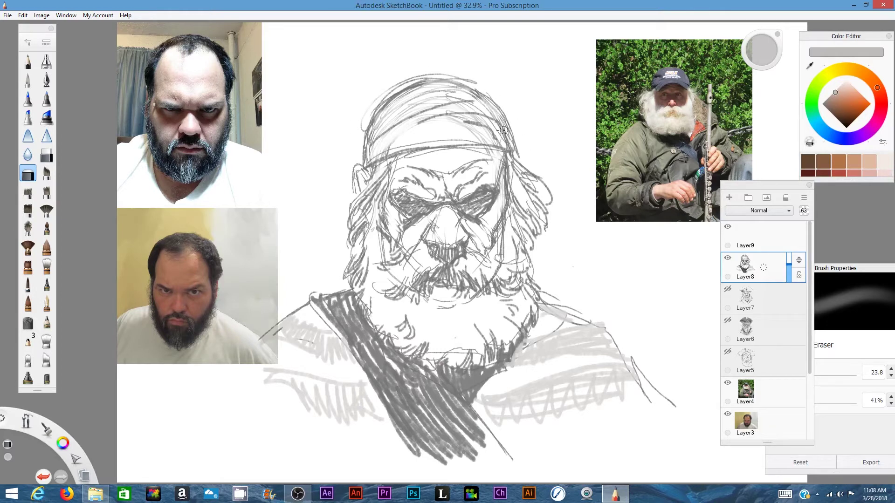
mouse_move(375, 202)
left_mouse_down()
mouse_move(367, 232)
mouse_move(372, 177)
left_mouse_up()
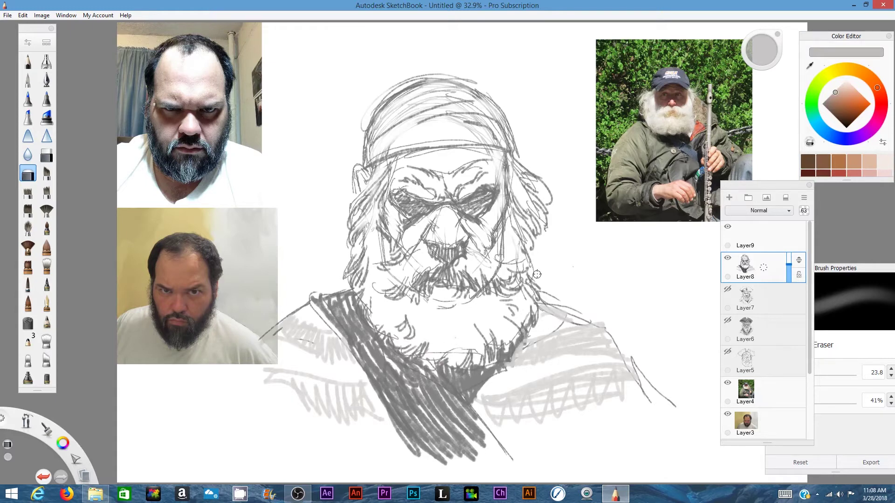
Step: Make the empty Layer9 active and switch from the eraser back to the sketching brush
key("Up")
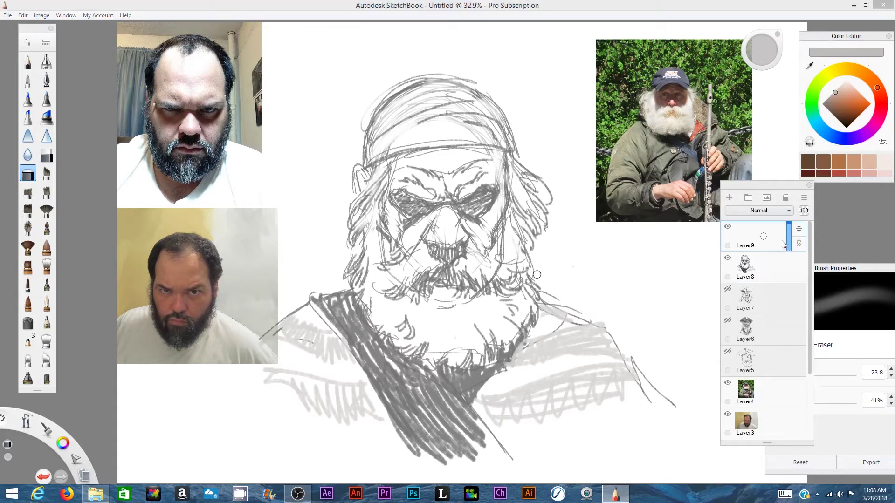
left_click(29, 343)
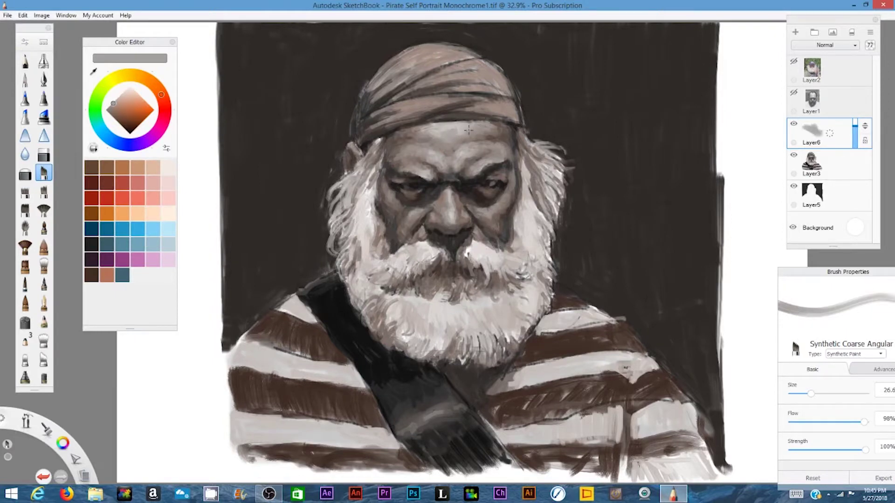
Step: Undo the last stroke on Layer6 and choose a lighter grey for the portrait's highlights
key("ctrl+z")
left_click(120, 95)
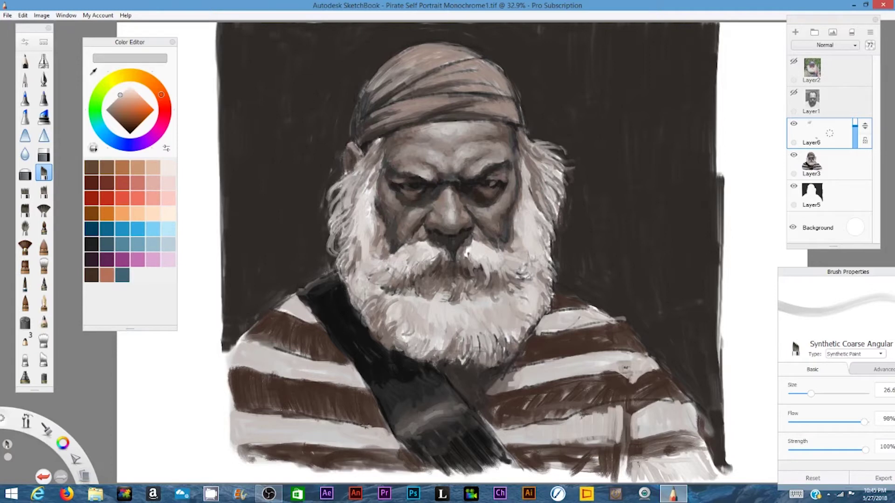
left_click_drag(119, 93, 124, 92)
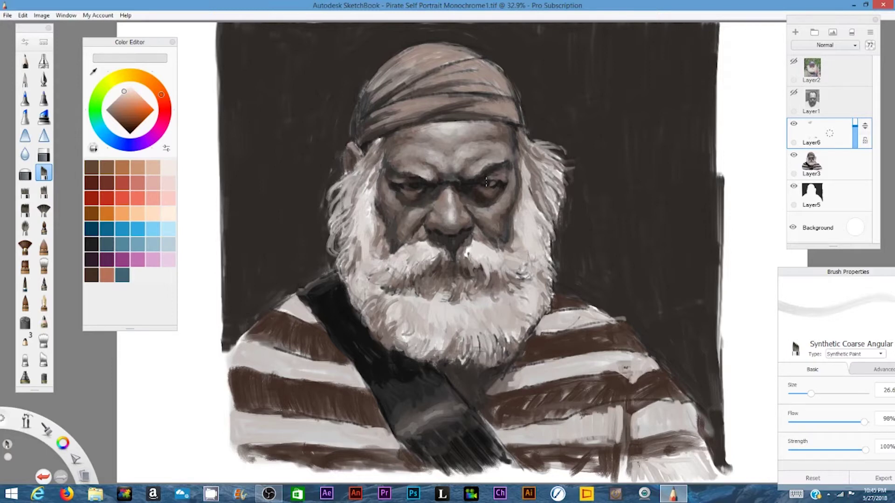
Step: Paint mid-grey strands into the moustache, the side of the beard beside the strap, and the hair up to the bandana
left_click(115, 102)
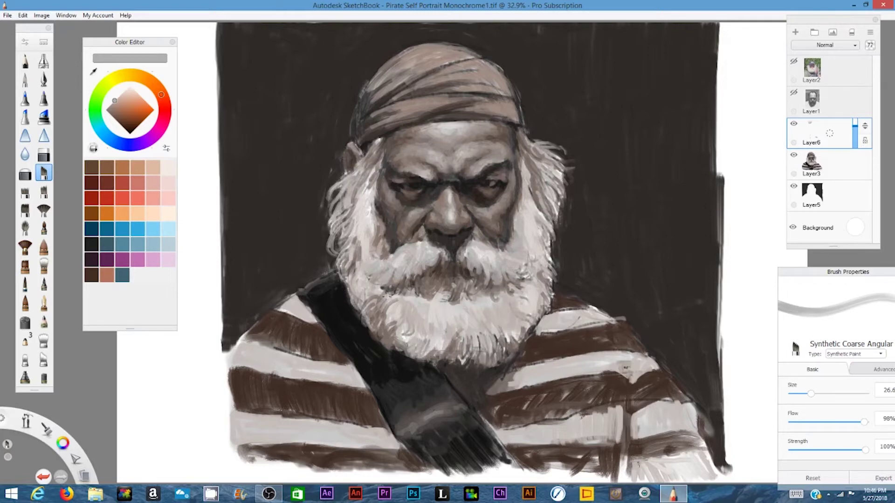
mouse_move(386, 292)
left_mouse_down()
mouse_move(378, 322)
mouse_move(371, 305)
left_mouse_up()
mouse_move(356, 260)
left_mouse_down()
mouse_move(346, 271)
mouse_move(352, 280)
left_mouse_up()
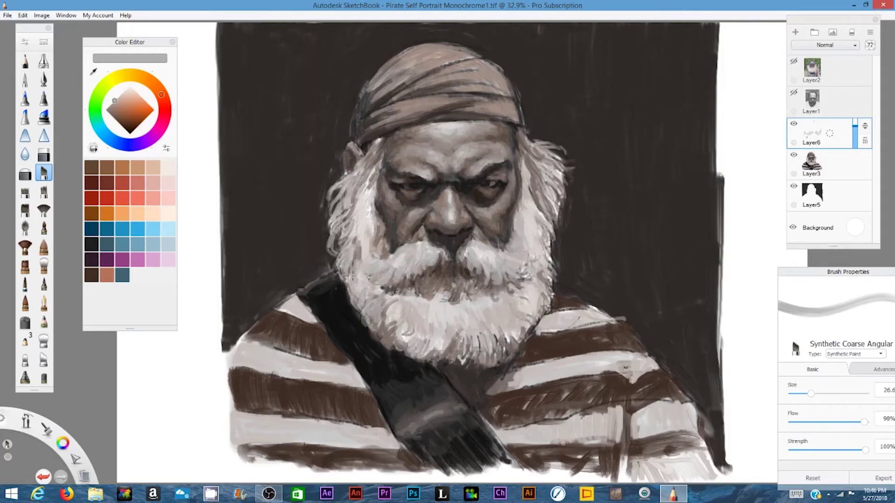
mouse_move(341, 226)
left_mouse_down()
mouse_move(335, 239)
mouse_move(338, 230)
left_mouse_up()
left_click_drag(339, 177, 367, 160)
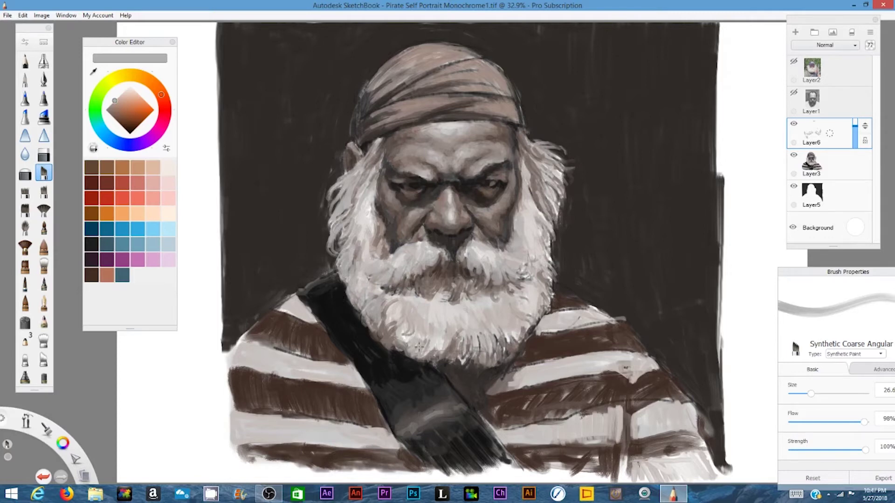
Step: Add grey hair strokes along the beard's lower edge, below the mouth, and at the moustache end away from the strap
left_click_drag(415, 360, 426, 357)
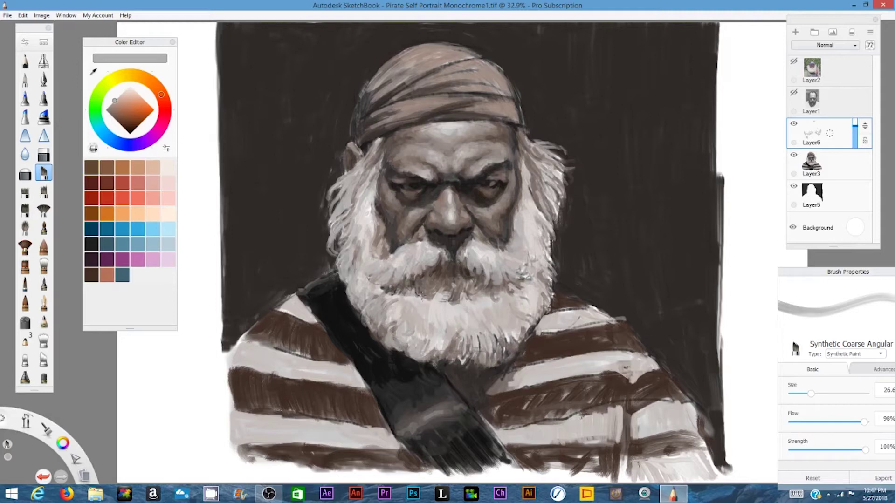
left_click_drag(436, 293, 420, 301)
mouse_move(470, 295)
left_mouse_down()
mouse_move(453, 303)
mouse_move(470, 292)
left_mouse_up()
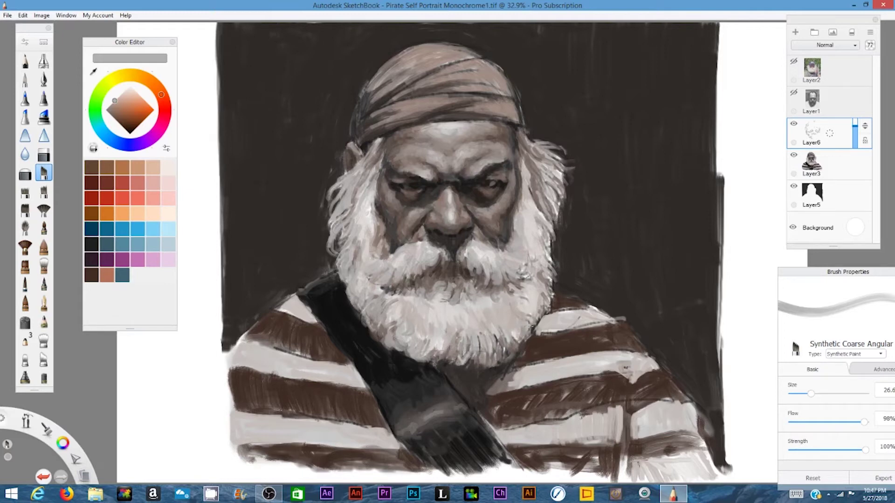
left_click_drag(527, 271, 524, 273)
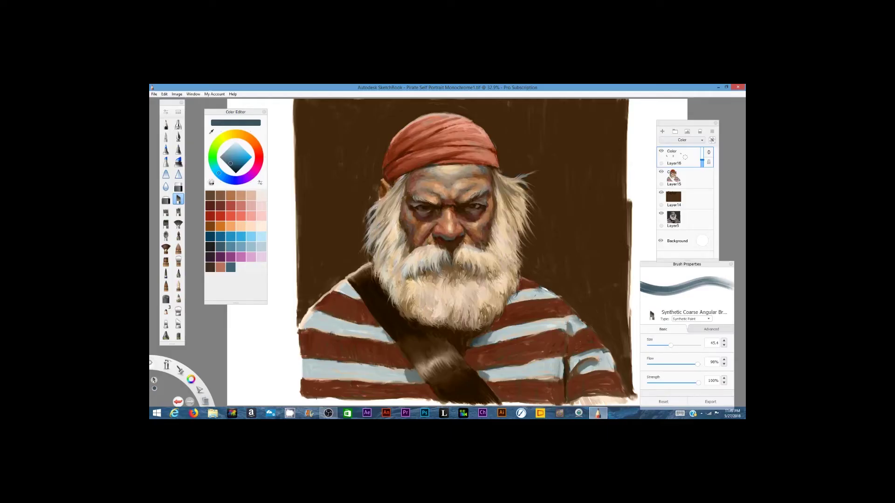
Step: Add a new layer on top and paint reddish-brown skin tones into the pirate's face
key("ctrl+shift+n")
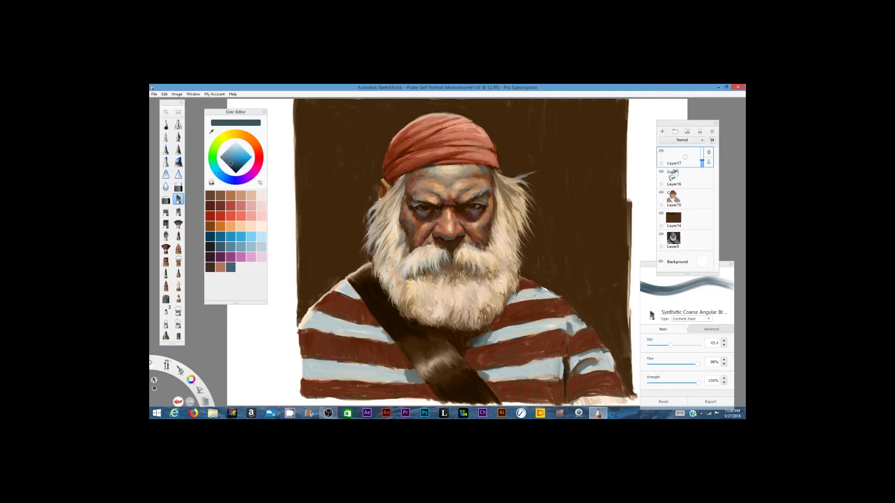
left_click(258, 149)
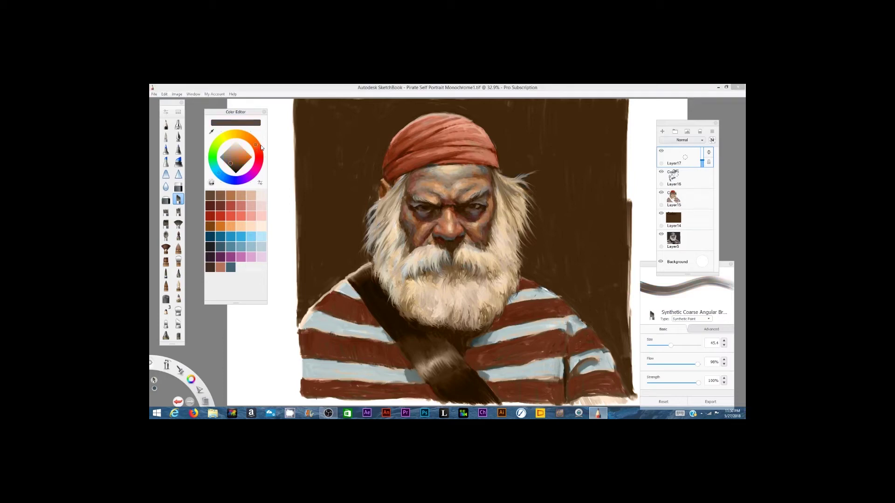
left_click_drag(238, 161, 237, 159)
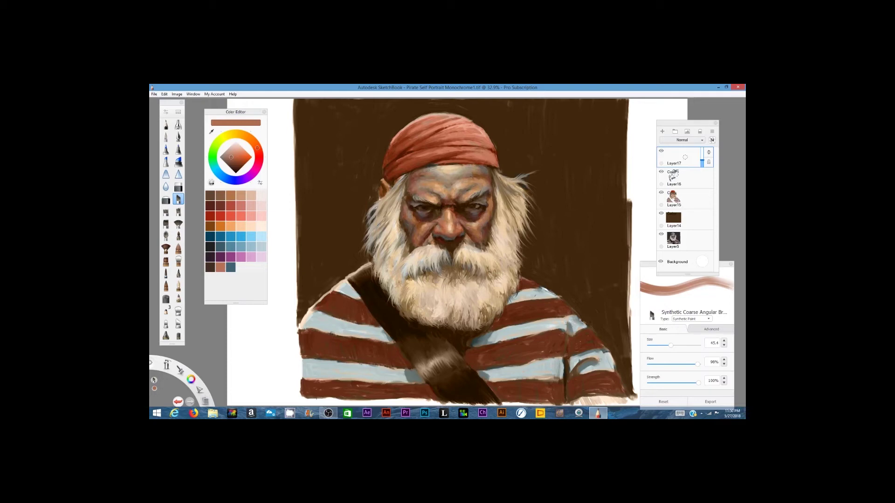
left_click_drag(472, 176, 480, 176)
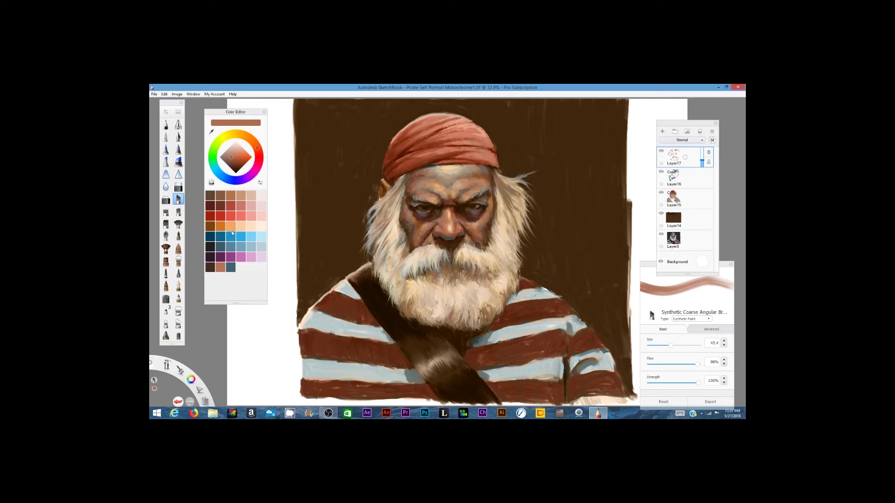
Step: Glaze the chest strap with muted purple, using a darker purple for its shaded parts
left_click(245, 180)
left_click(229, 161)
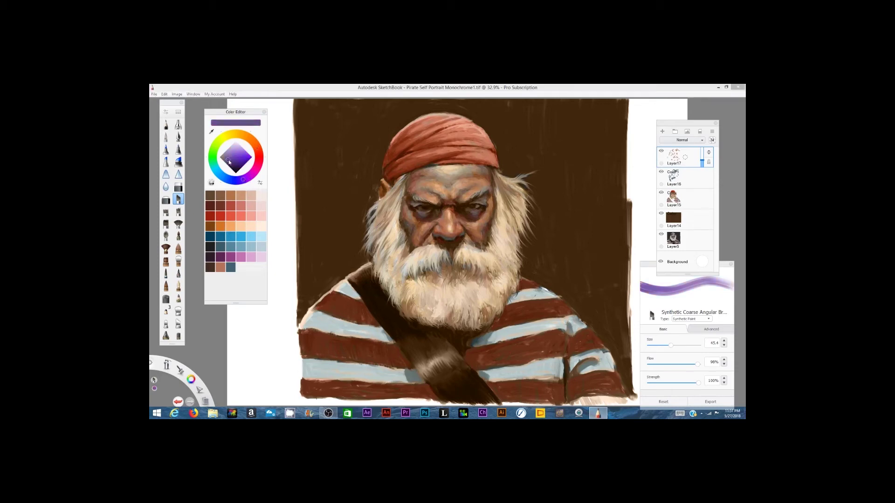
left_click(230, 164)
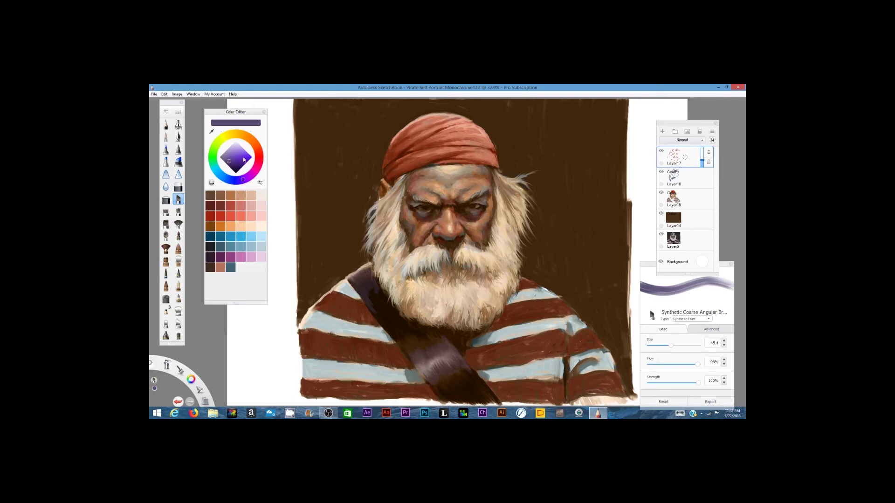
left_click_drag(244, 159, 232, 167)
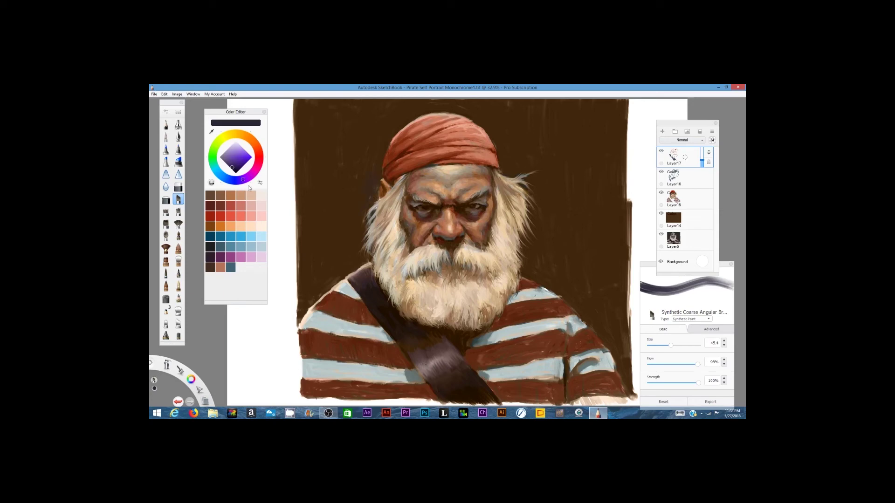
Step: Paint near-black purple over the background around the head, enlarging the brush to about 80
left_click(234, 169)
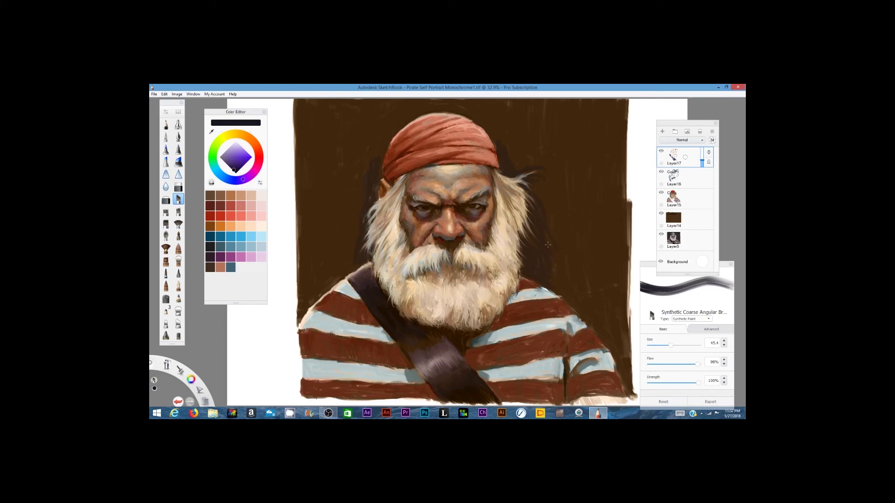
left_click_drag(671, 345, 681, 345)
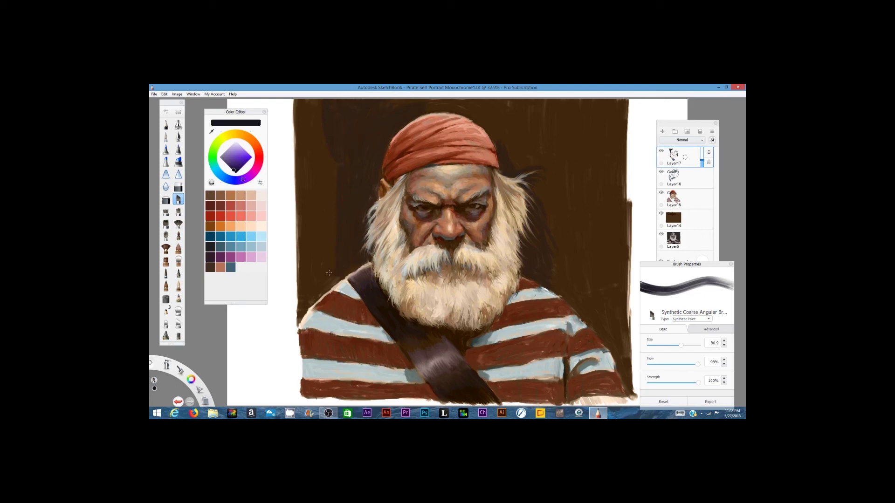
Step: Darken the remaining background out to both side edges using the Paintbrush at size 24.0 and 94% opacity
left_click(167, 137)
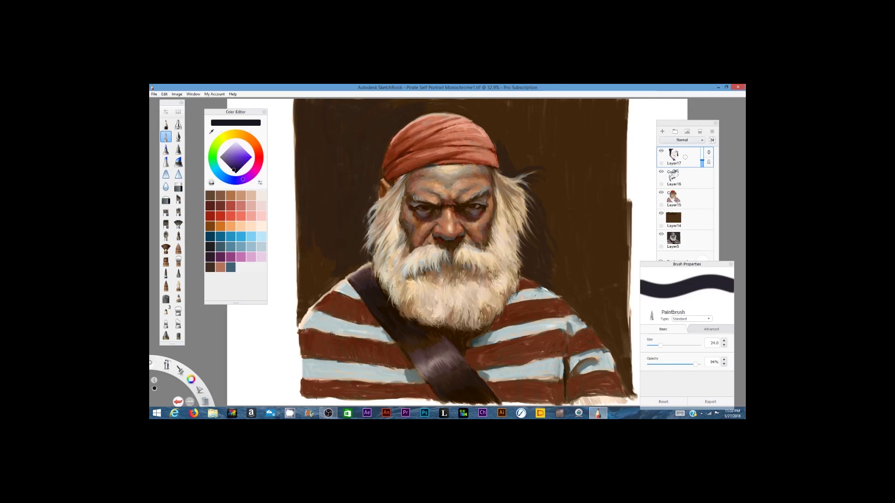
mouse_move(298, 208)
left_mouse_down()
mouse_move(303, 244)
mouse_move(310, 251)
mouse_move(323, 243)
mouse_move(328, 269)
mouse_move(299, 321)
left_mouse_up()
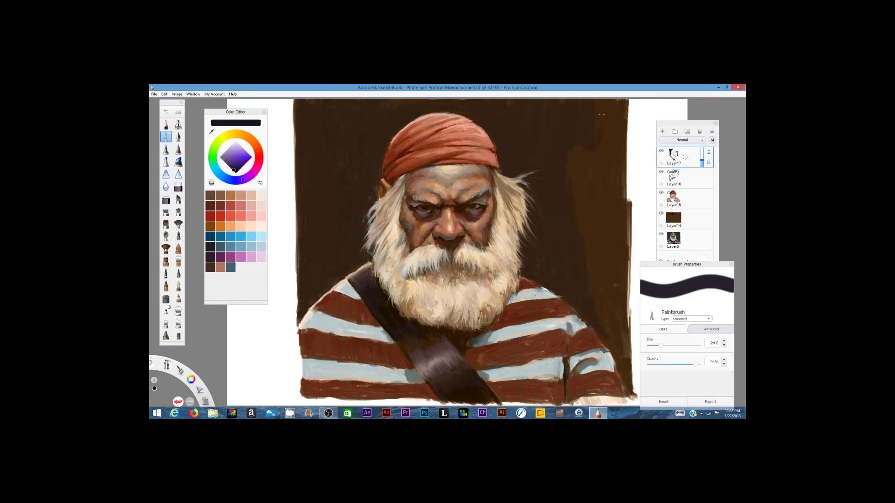
mouse_move(601, 114)
left_mouse_down()
mouse_move(615, 183)
mouse_move(588, 177)
mouse_move(587, 167)
mouse_move(593, 243)
mouse_move(600, 211)
mouse_move(623, 245)
mouse_move(599, 293)
mouse_move(624, 330)
left_mouse_up()
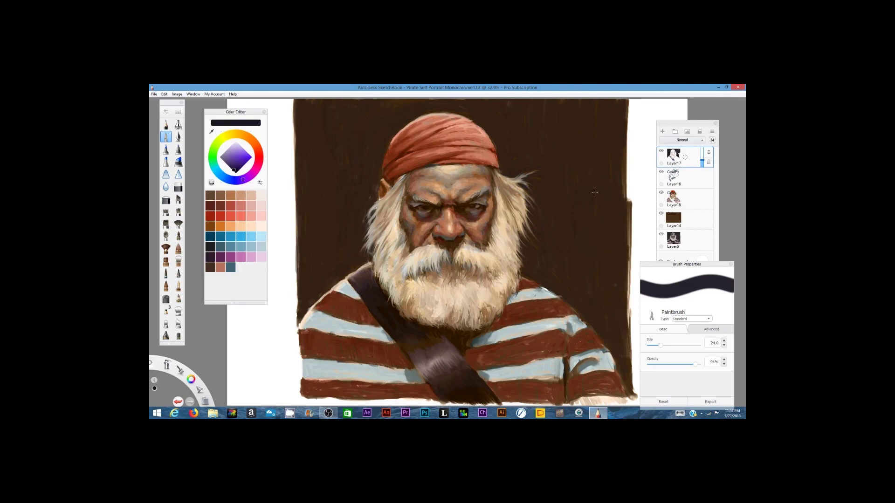